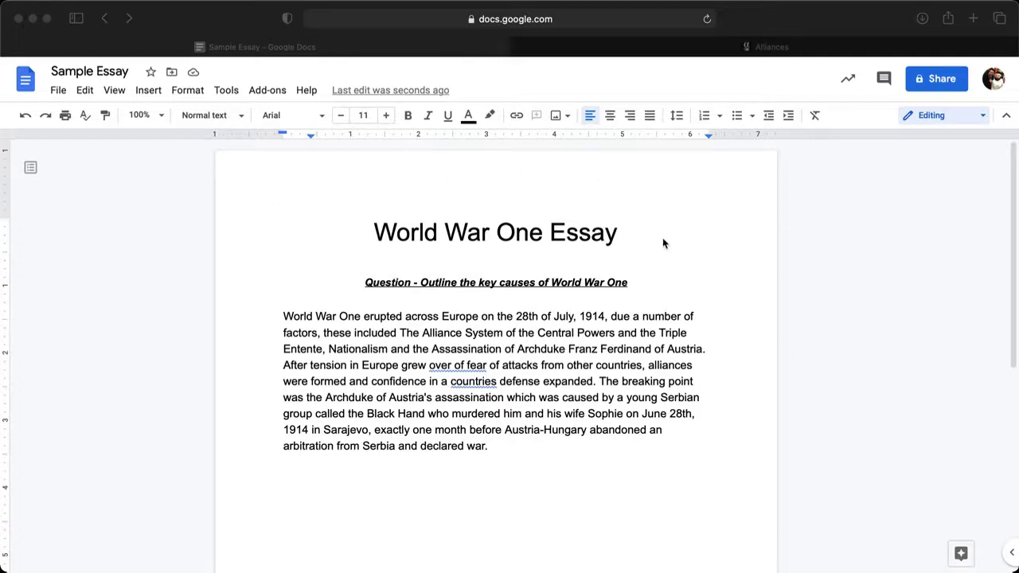
- Place the insertion point on the line below the essay paragraph
scroll(514, 379, down, 3)
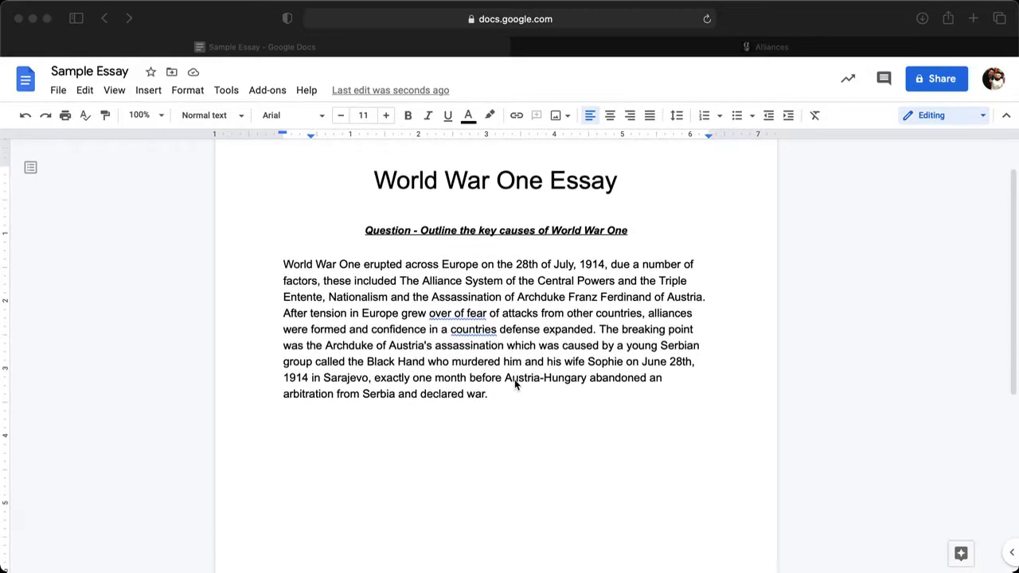
click(520, 424)
scroll(493, 382, up, 3)
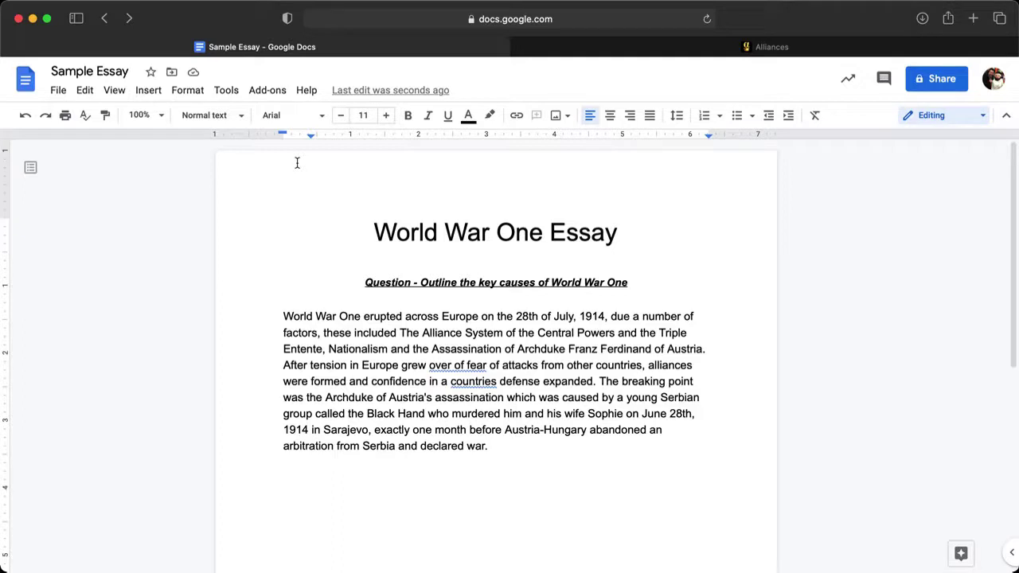
- Search the add-on marketplace for easybib and open the EasyBib Bibliography Creator listing
click(266, 92)
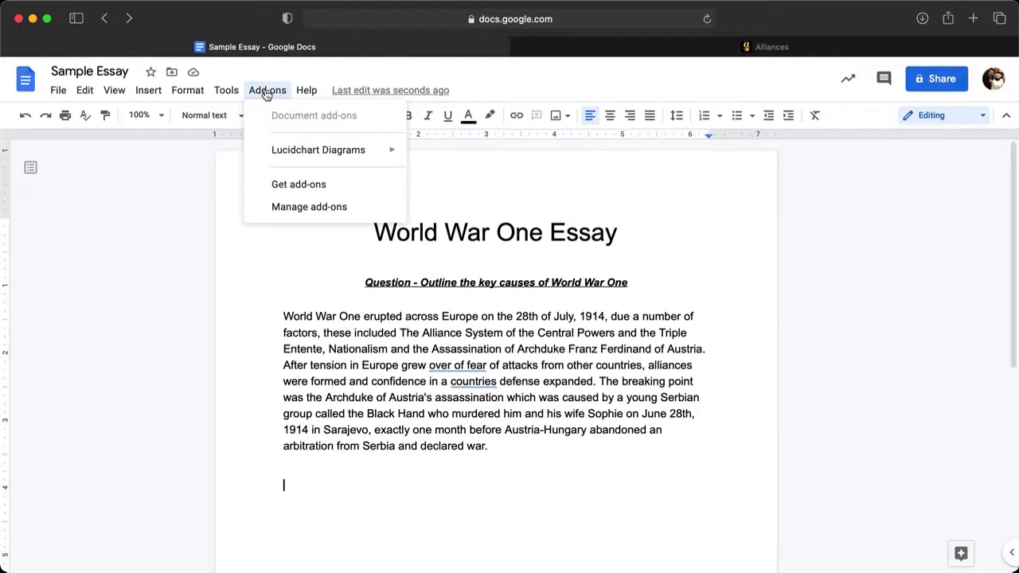
click(304, 188)
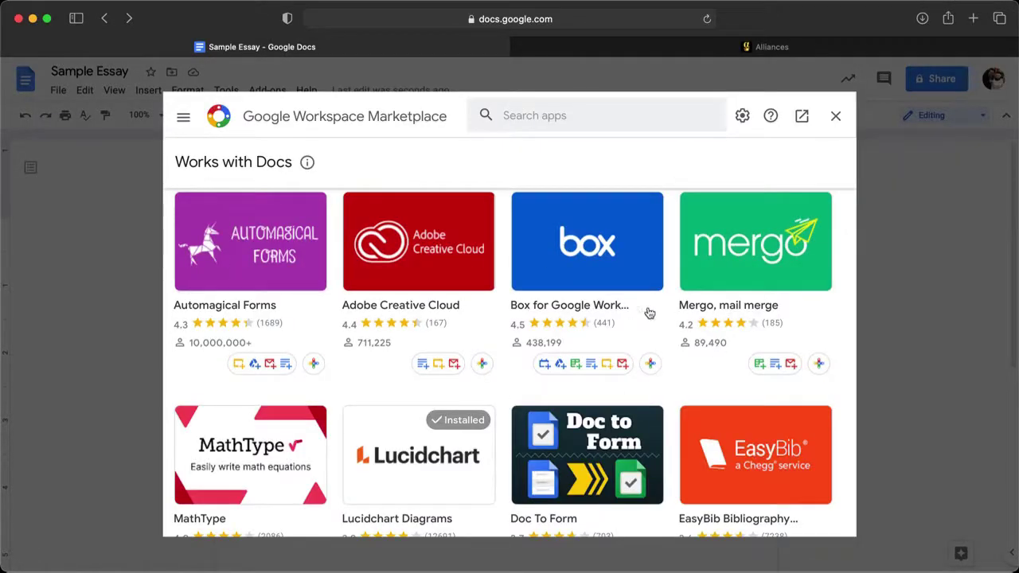
click(538, 116)
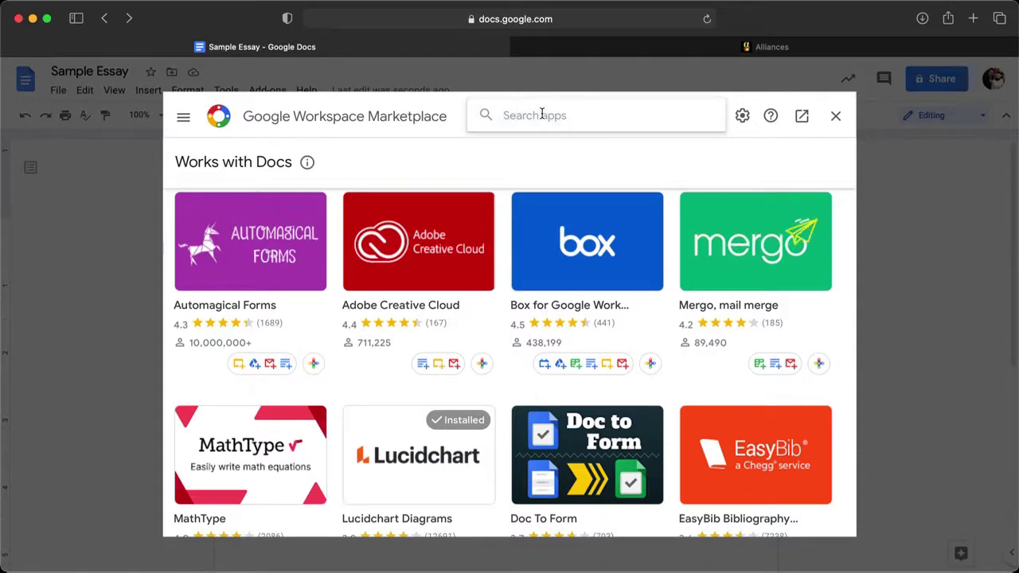
text(easybib)
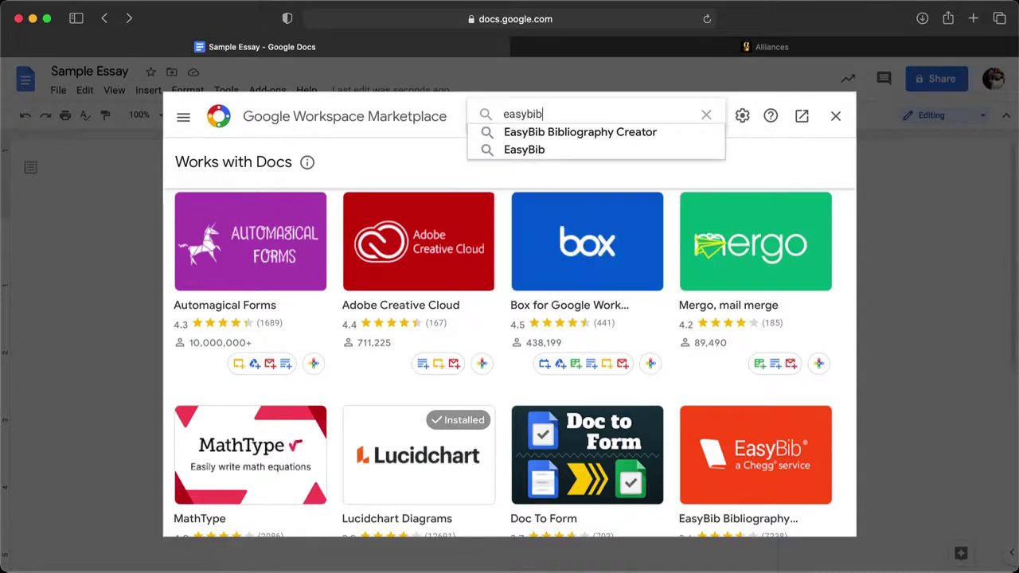
key(Return)
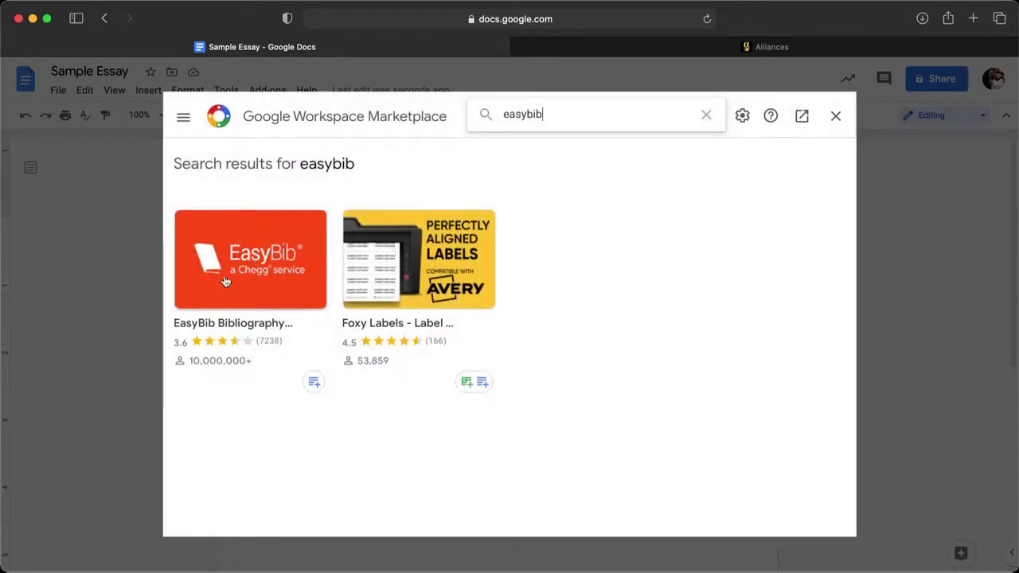
click(262, 259)
- Install EasyBib Bibliography Creator, authorising it with the Google account, then close the marketplace
click(532, 269)
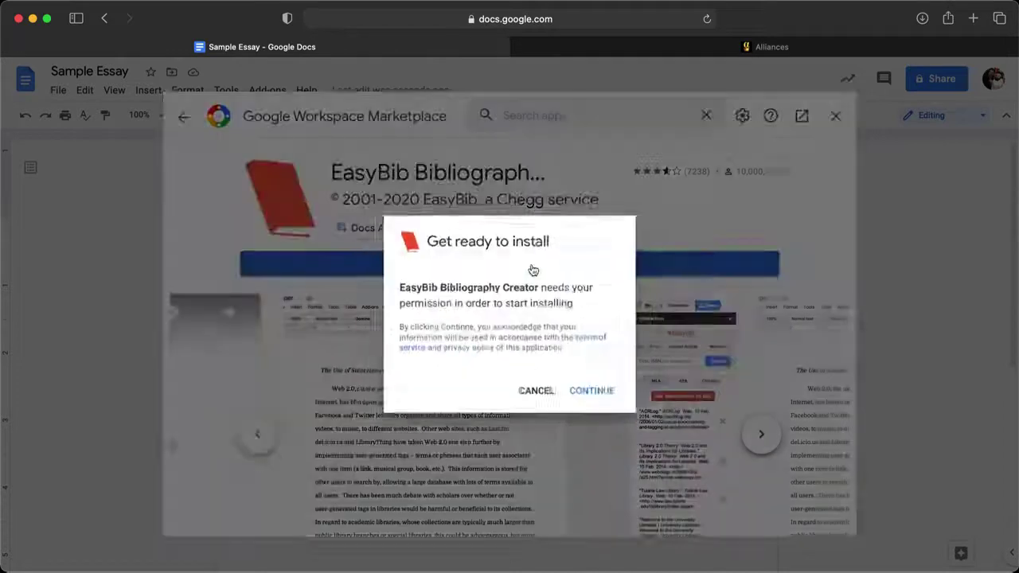
click(598, 396)
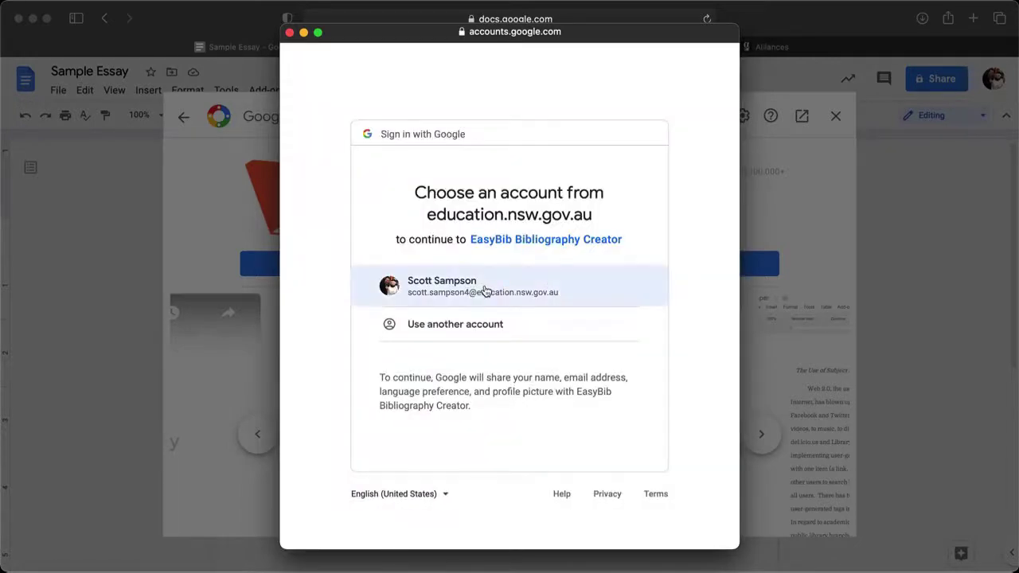
click(484, 291)
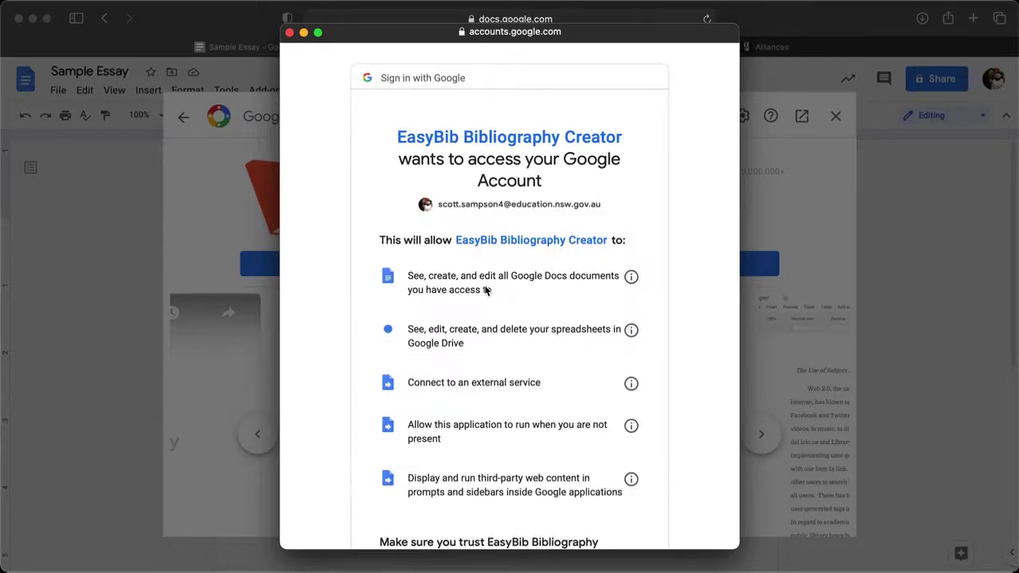
scroll(485, 290, down, 5)
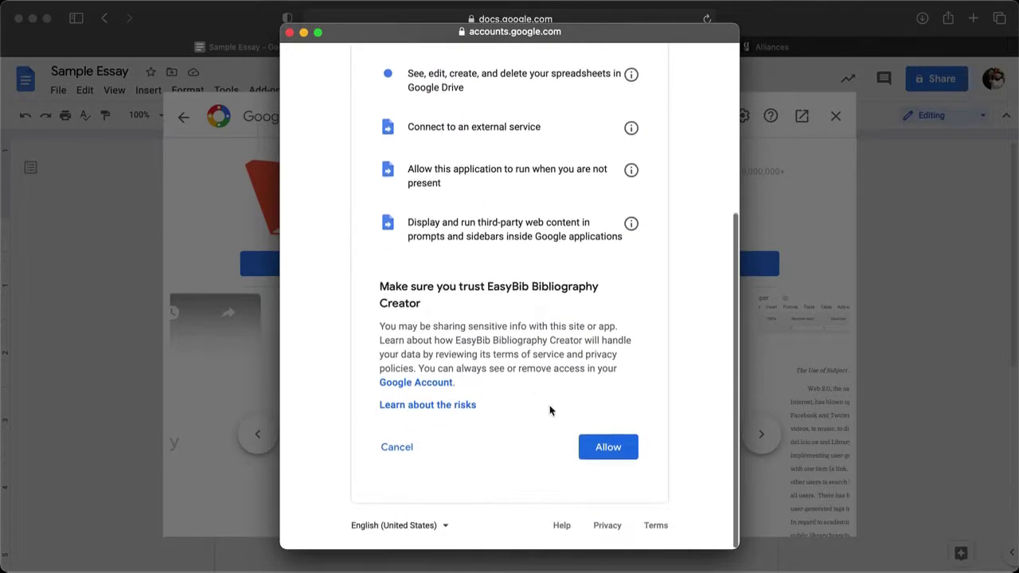
click(609, 448)
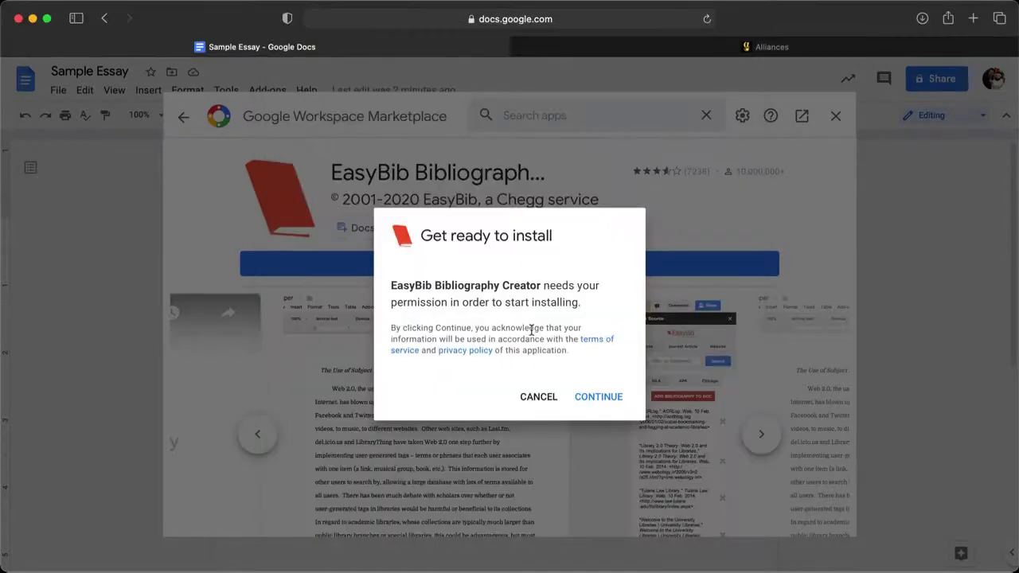
click(600, 402)
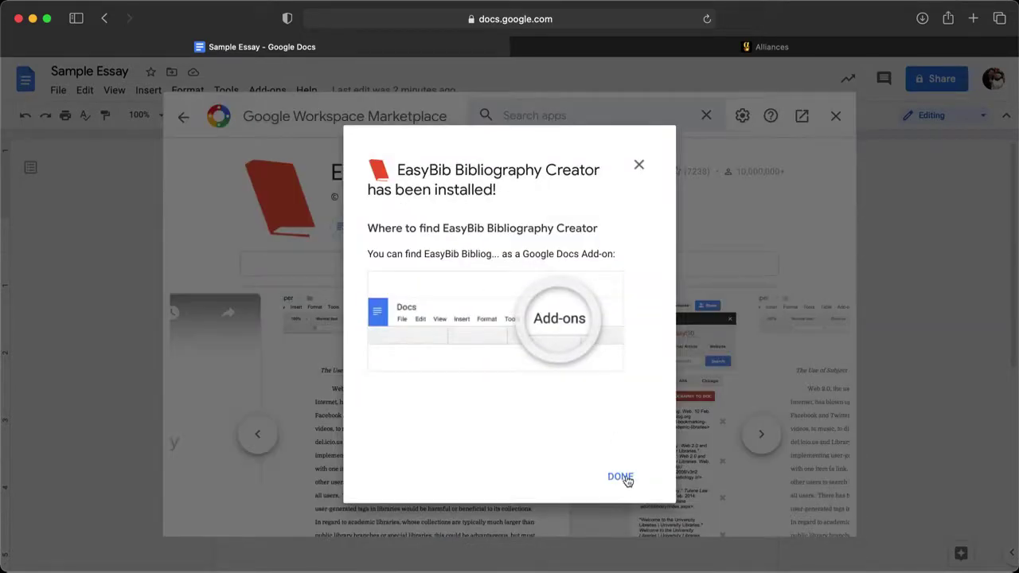
click(620, 477)
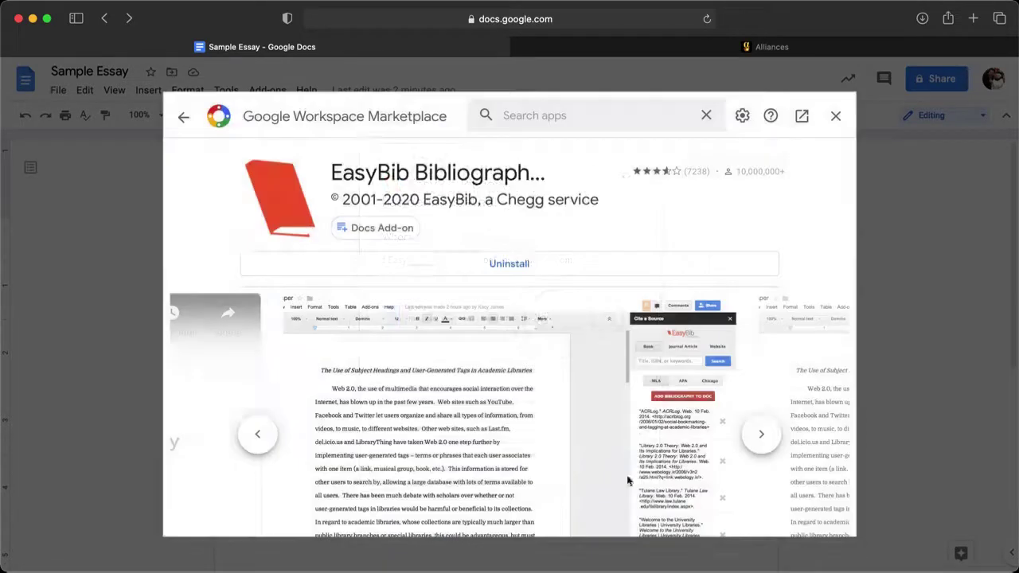
click(837, 120)
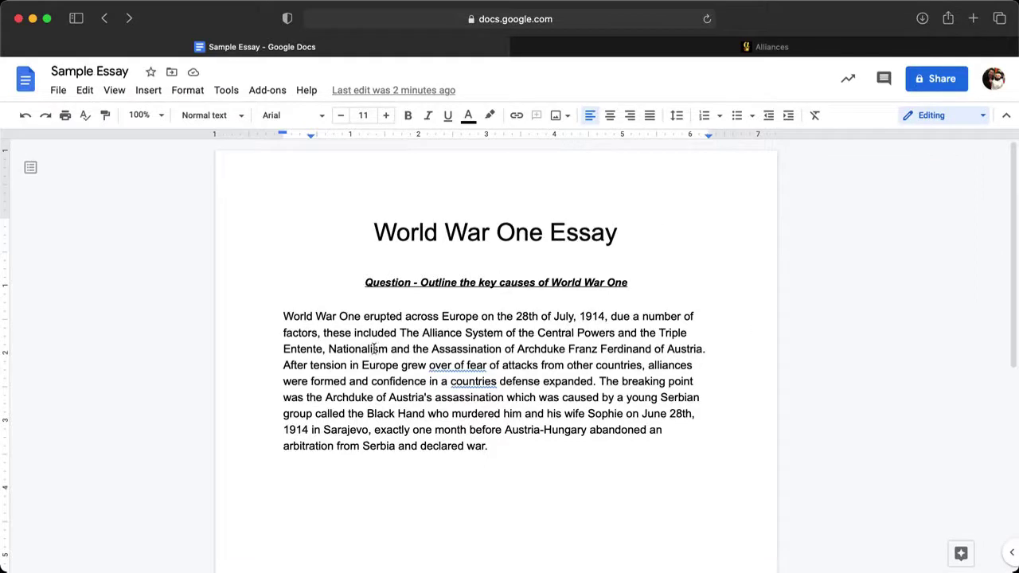
- Open EasyBib's Manage Bibliography panel set to cite a Website, then show the Alliances article
click(276, 95)
mouse_move(395, 155)
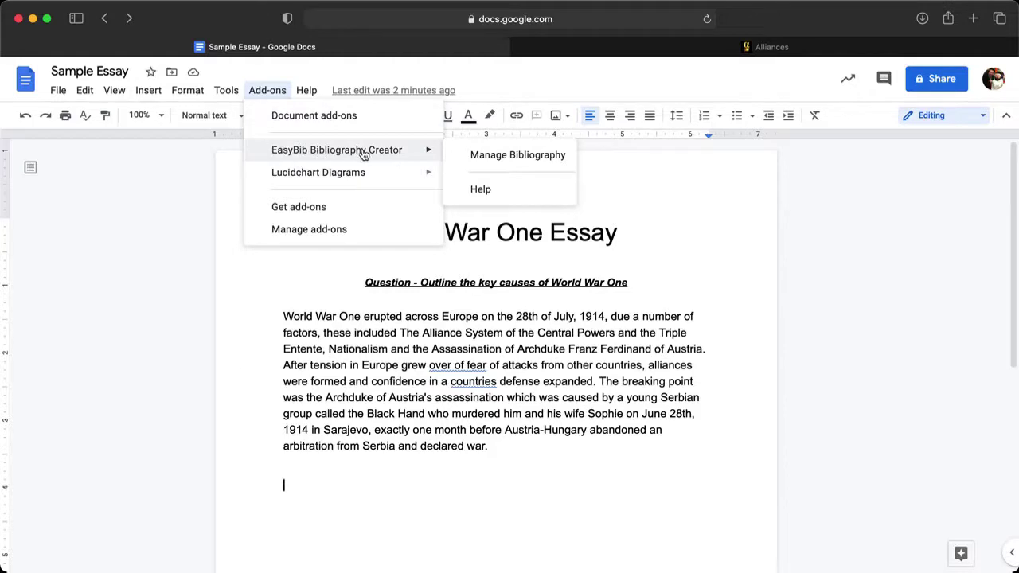
click(507, 157)
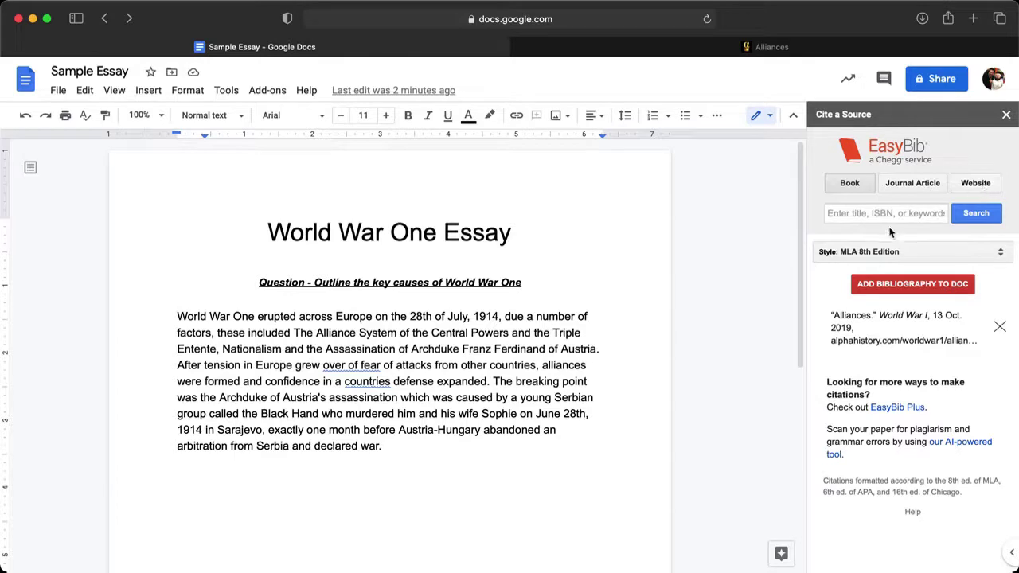
click(976, 184)
click(904, 210)
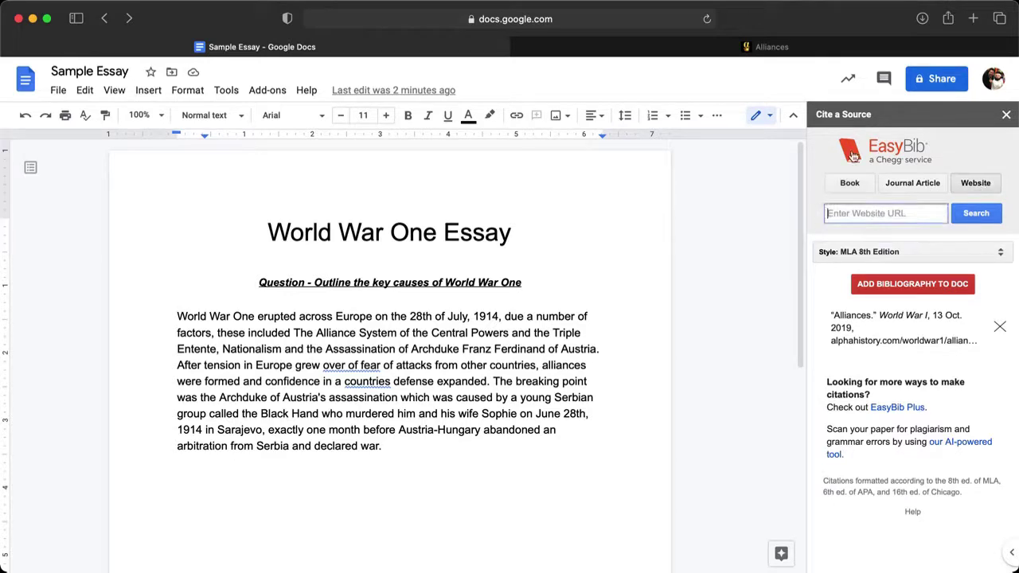
click(738, 48)
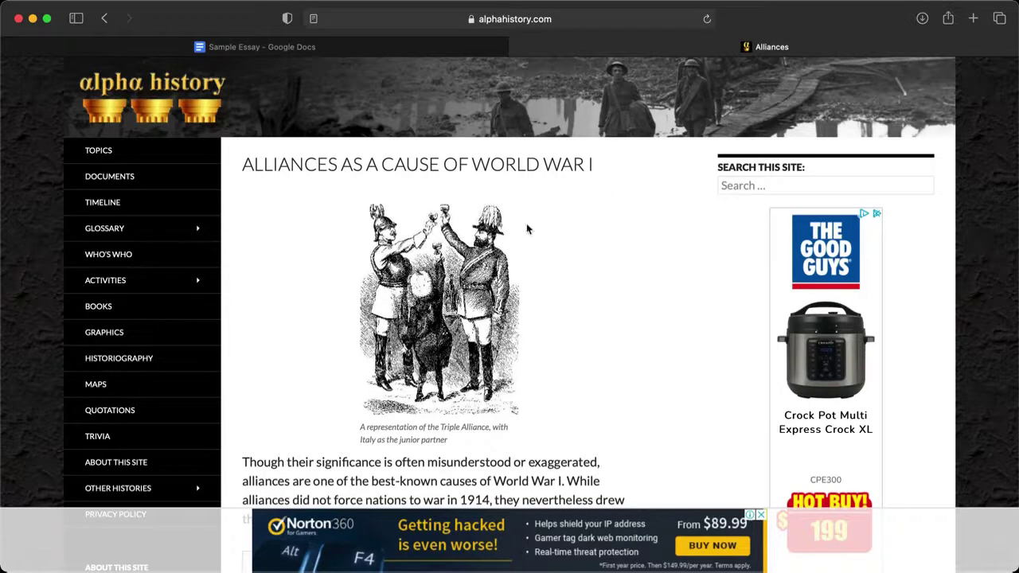
- Change the search from alliances to militarism and open the Alpha History militarism article
click(104, 18)
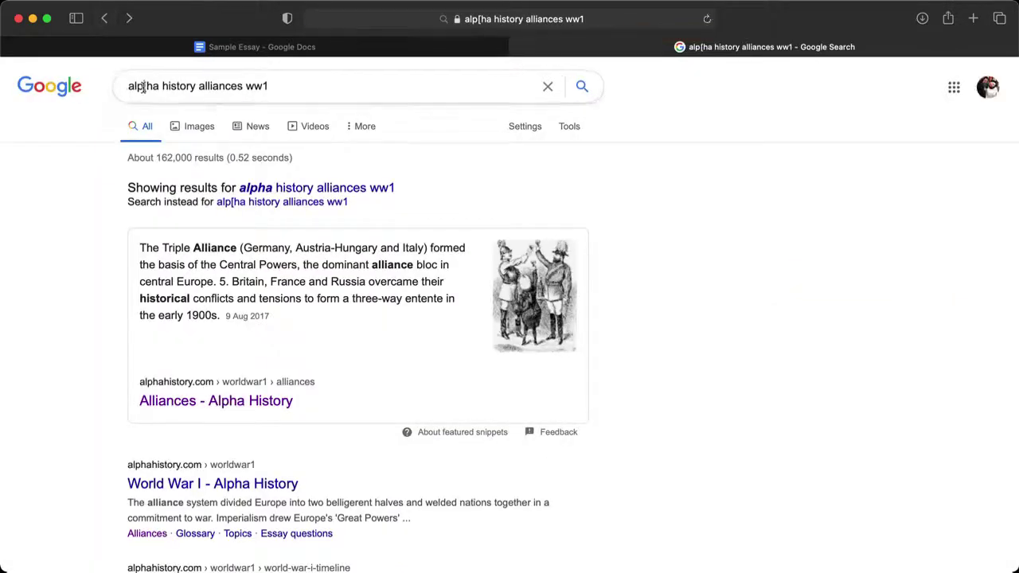
click(145, 86)
double_click(217, 88)
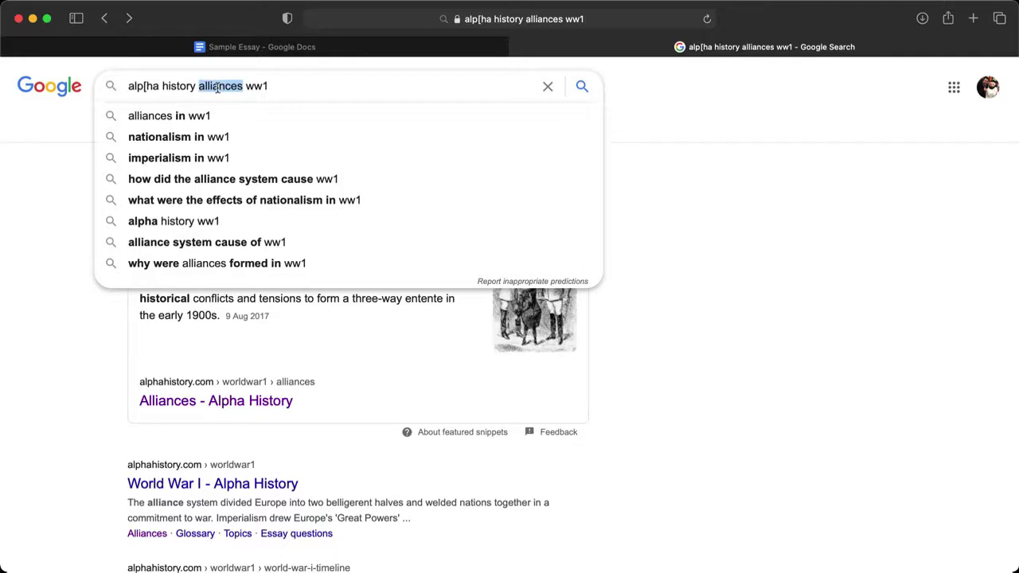
text(militarism)
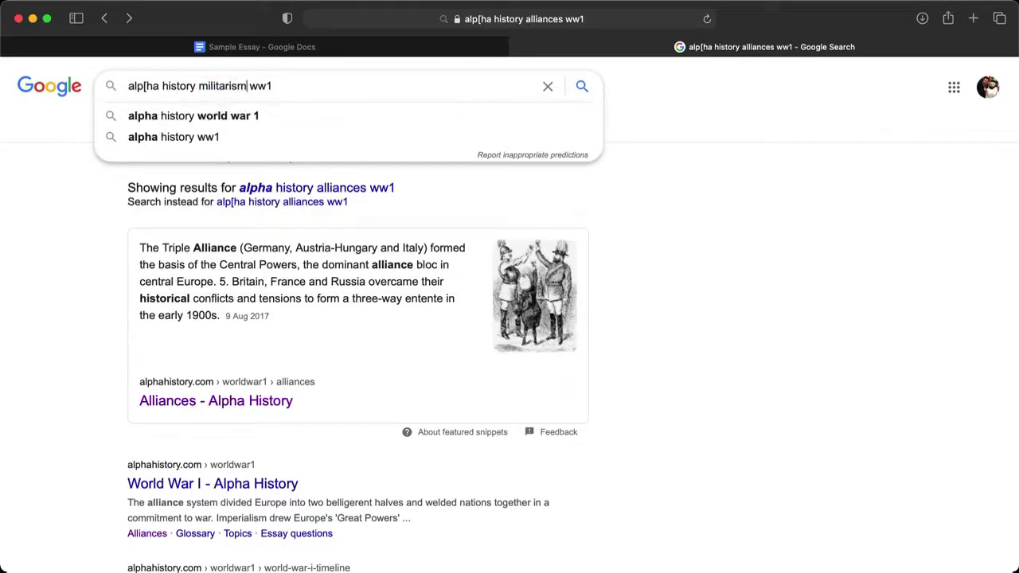
key(Return)
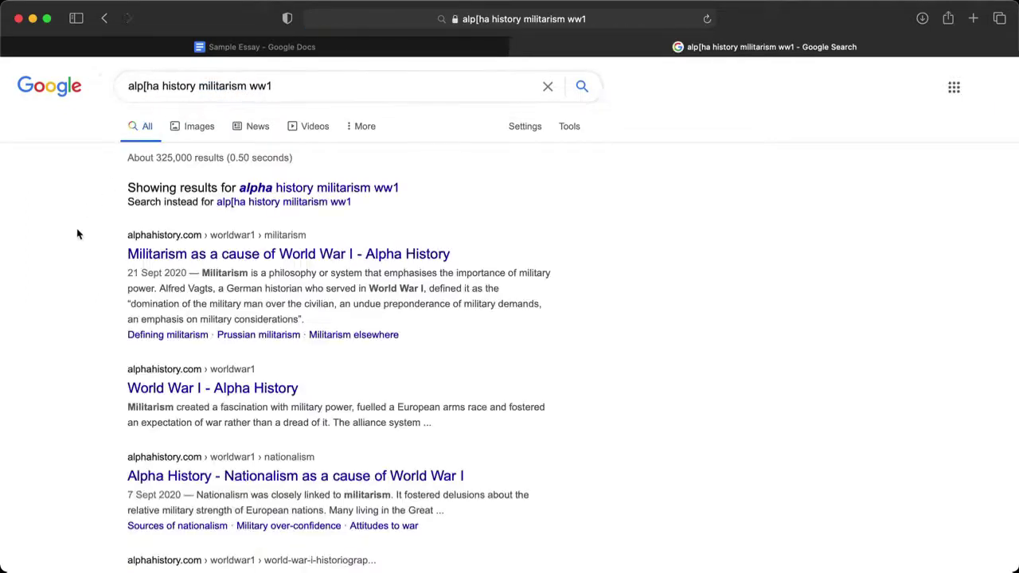
click(254, 253)
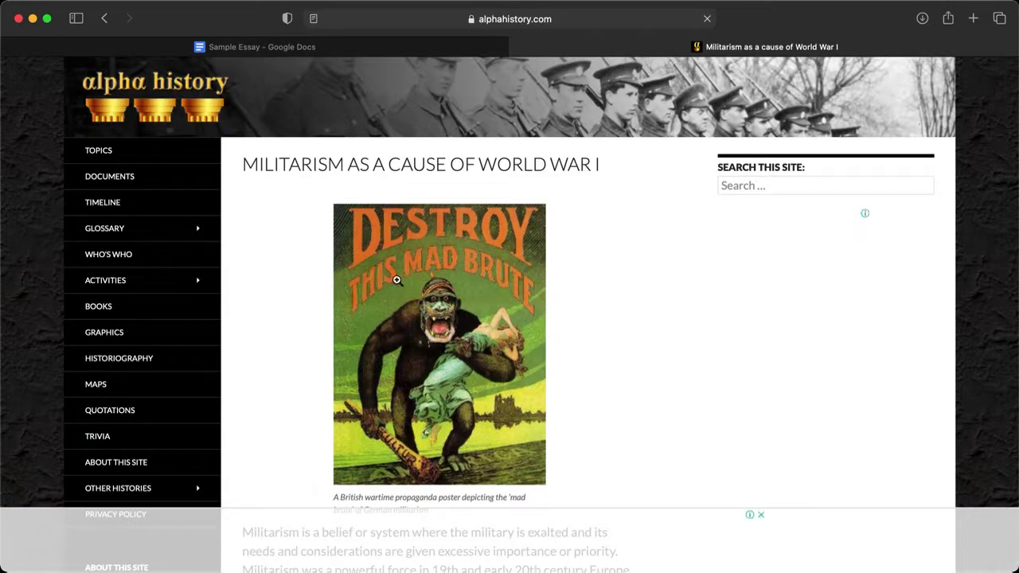
scroll(397, 281, down, 10)
scroll(397, 281, down, 20)
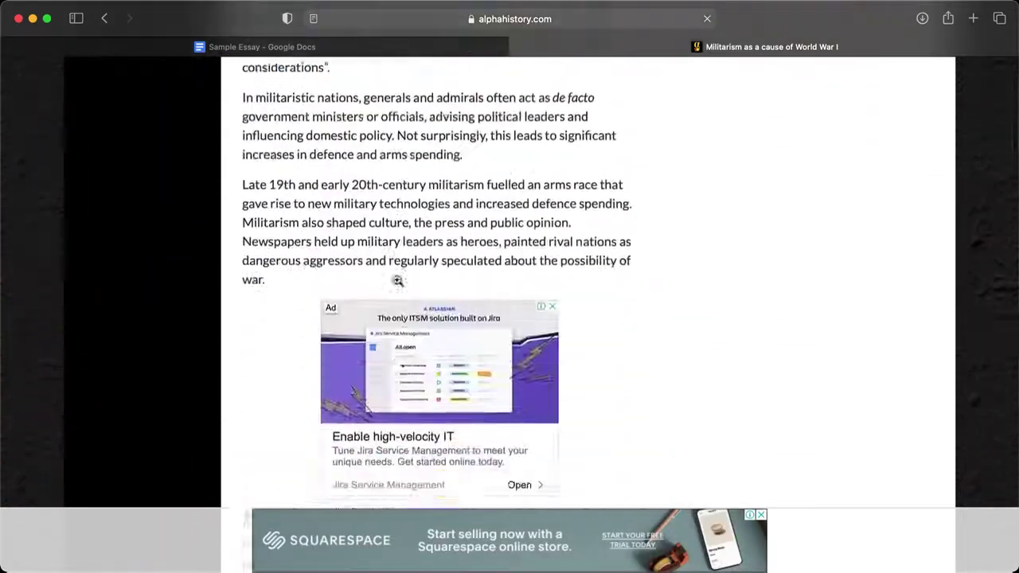
scroll(397, 279, up, 9)
scroll(397, 279, up, 20)
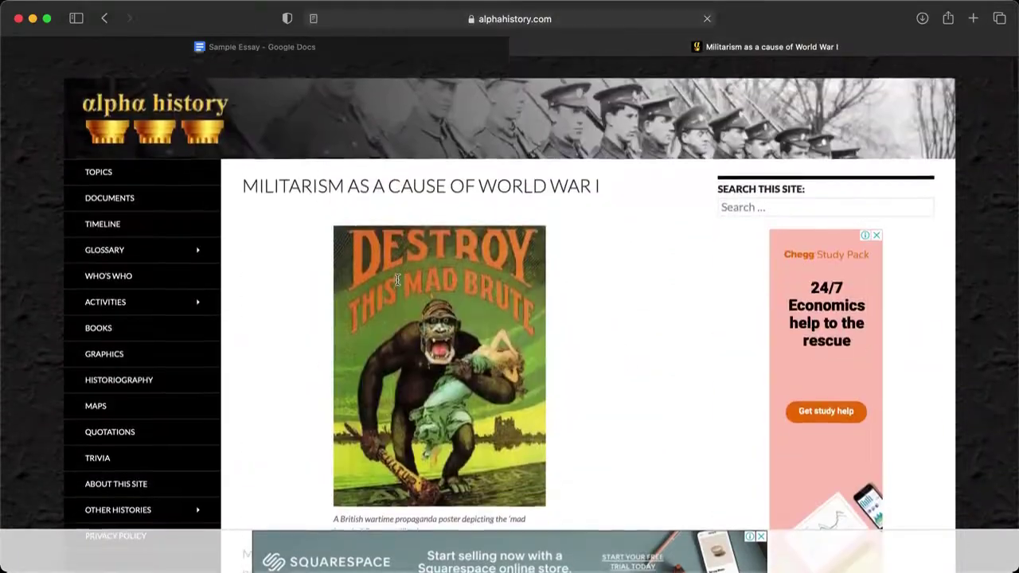
- Copy the militarism article's web address and return to the Sample Essay tab
click(503, 19)
right_click(499, 18)
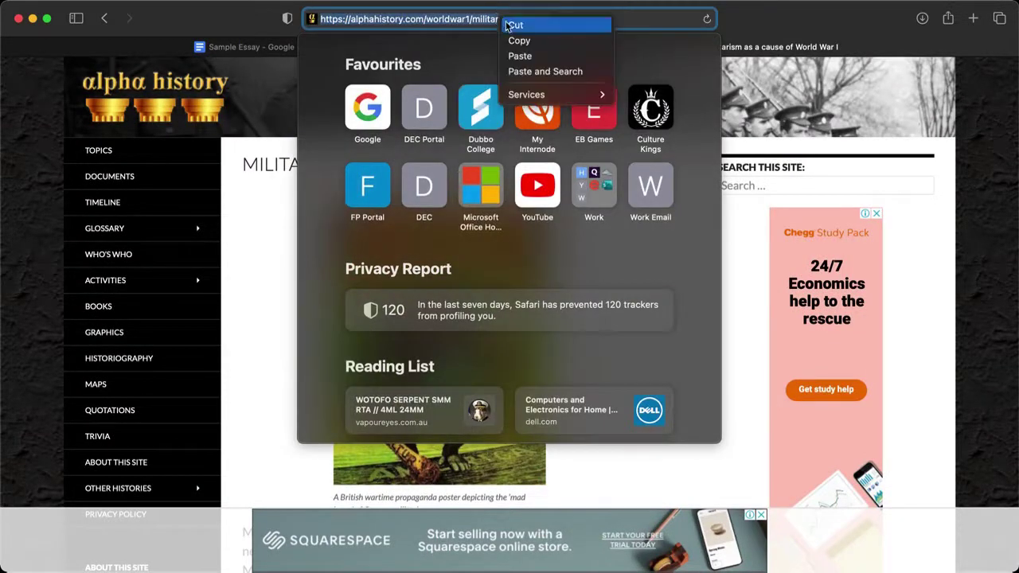
click(527, 38)
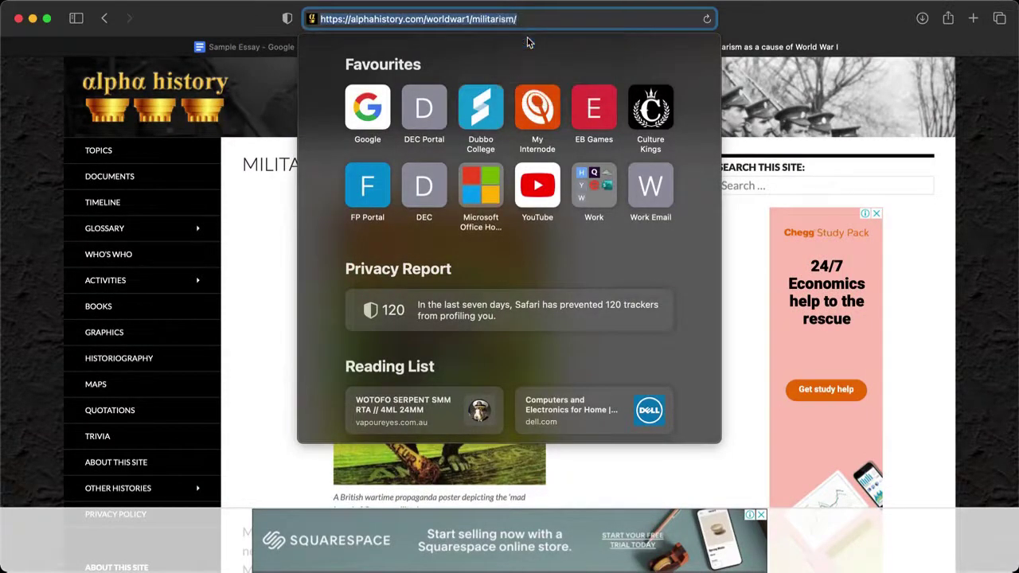
click(227, 46)
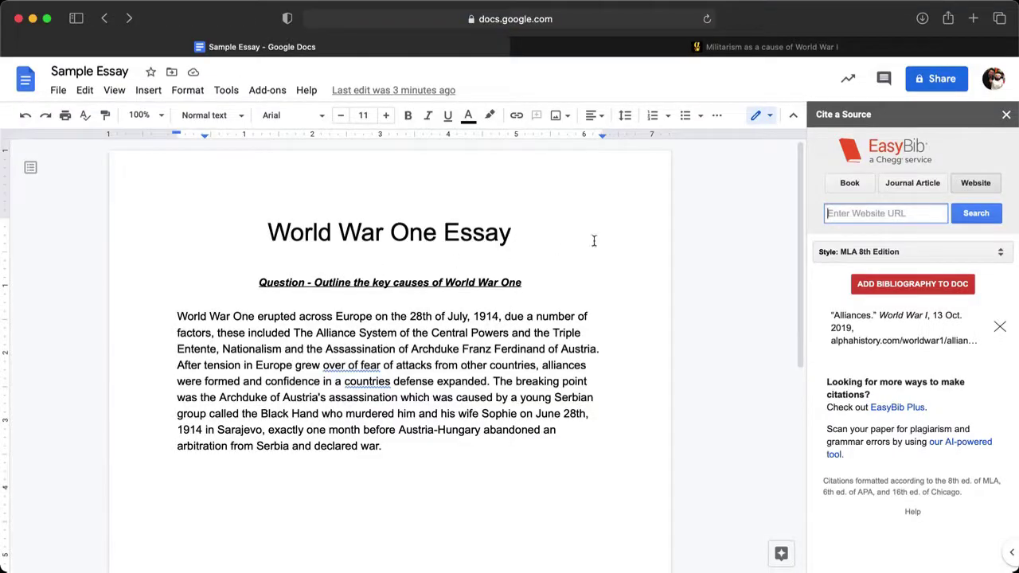
- Paste the militarism article's URL into EasyBib's Website field, search, and select the result
click(977, 187)
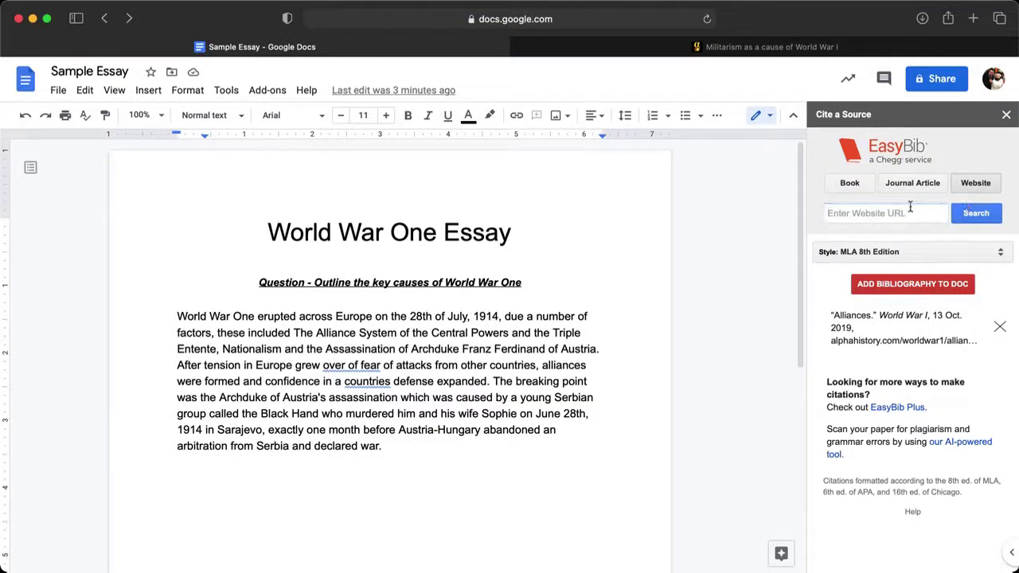
right_click(886, 215)
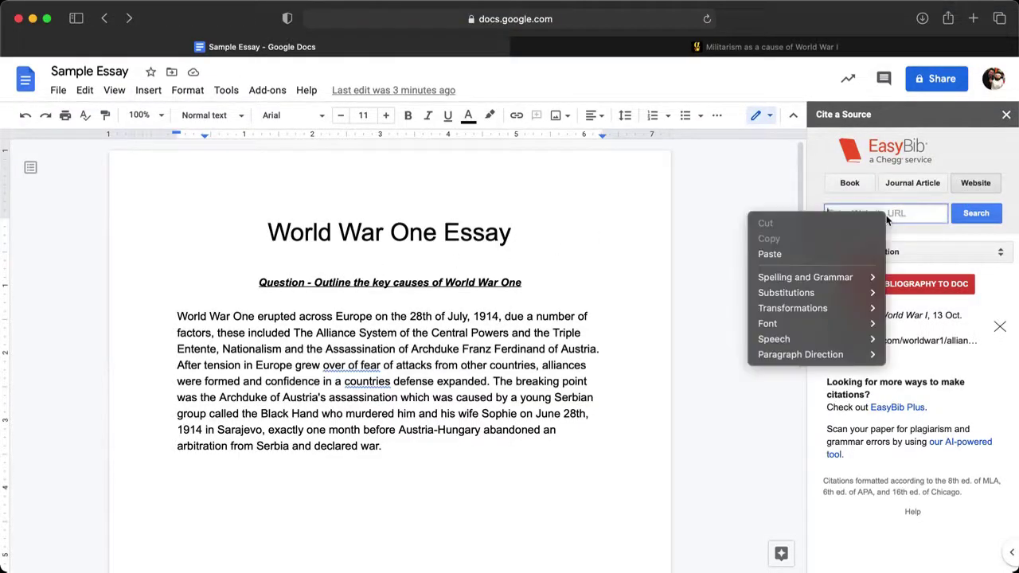
click(780, 256)
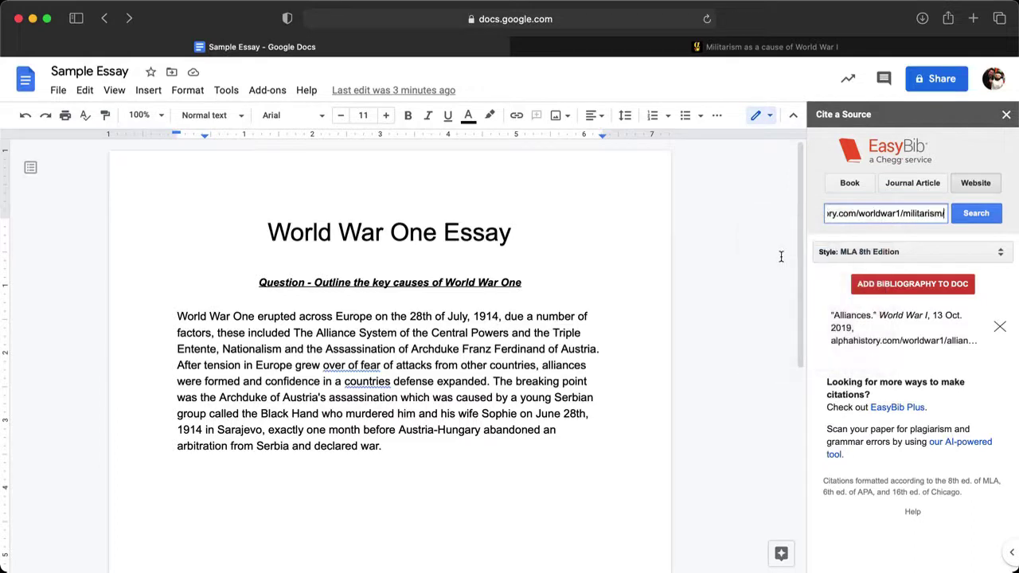
click(976, 213)
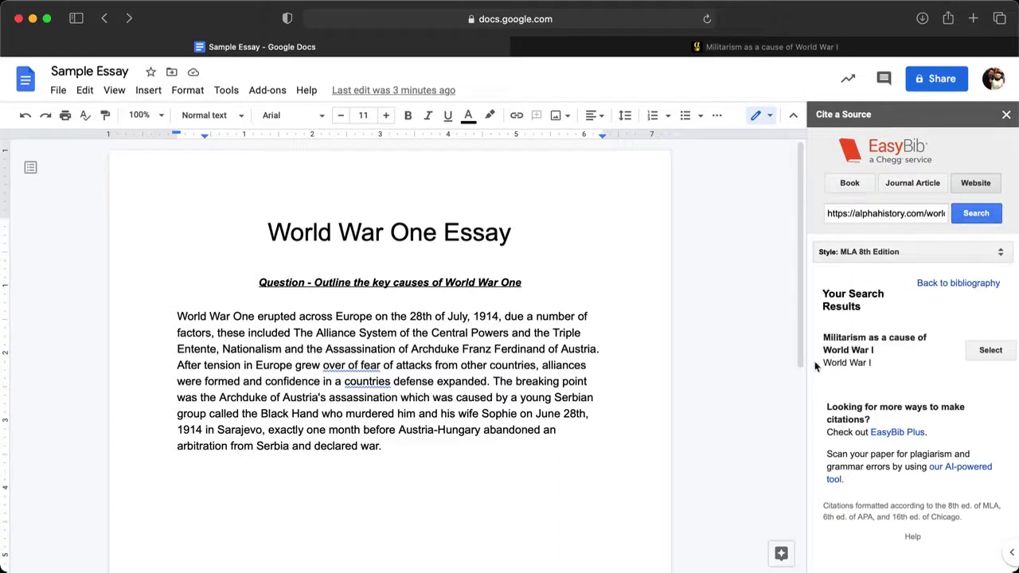
click(991, 351)
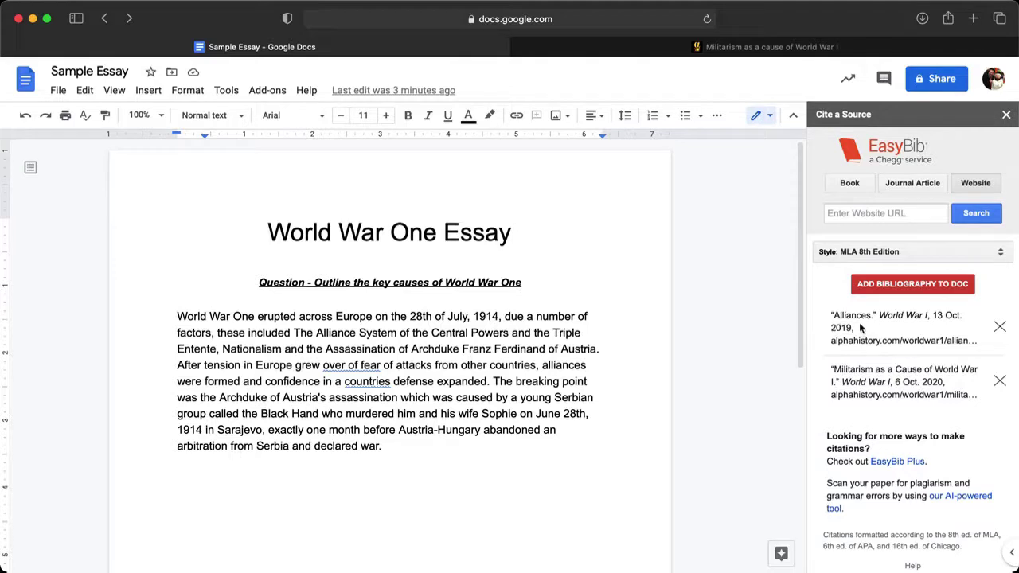
scroll(600, 359, down, 1)
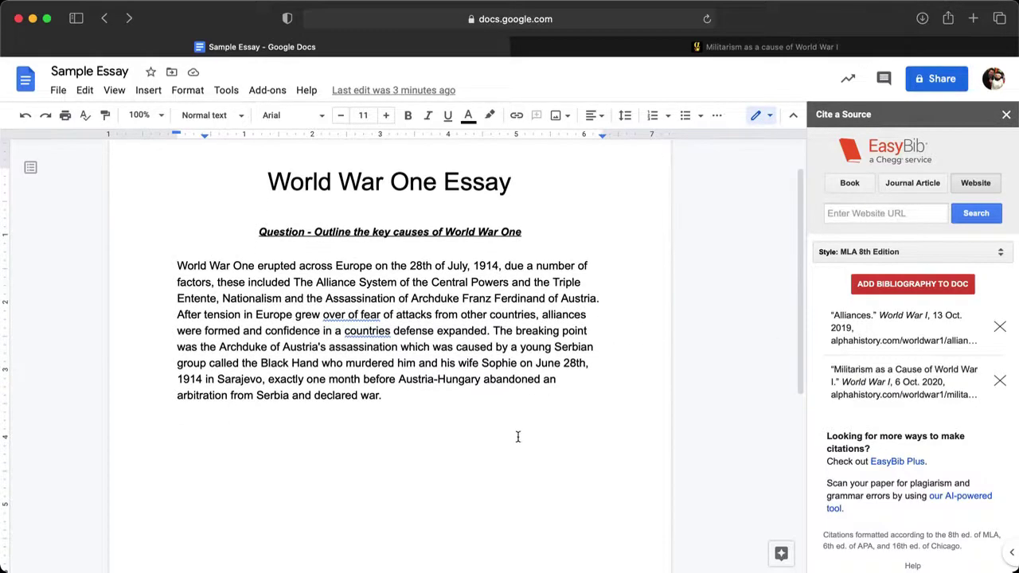
- Switch EasyBib's citation style from MLA to Chicago and review both reformatted citations
click(862, 253)
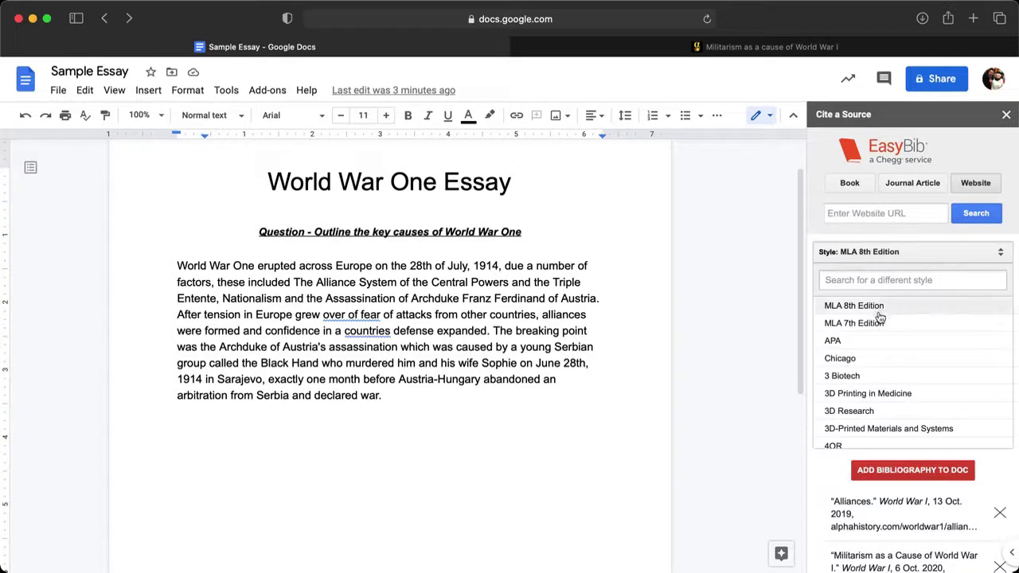
click(890, 364)
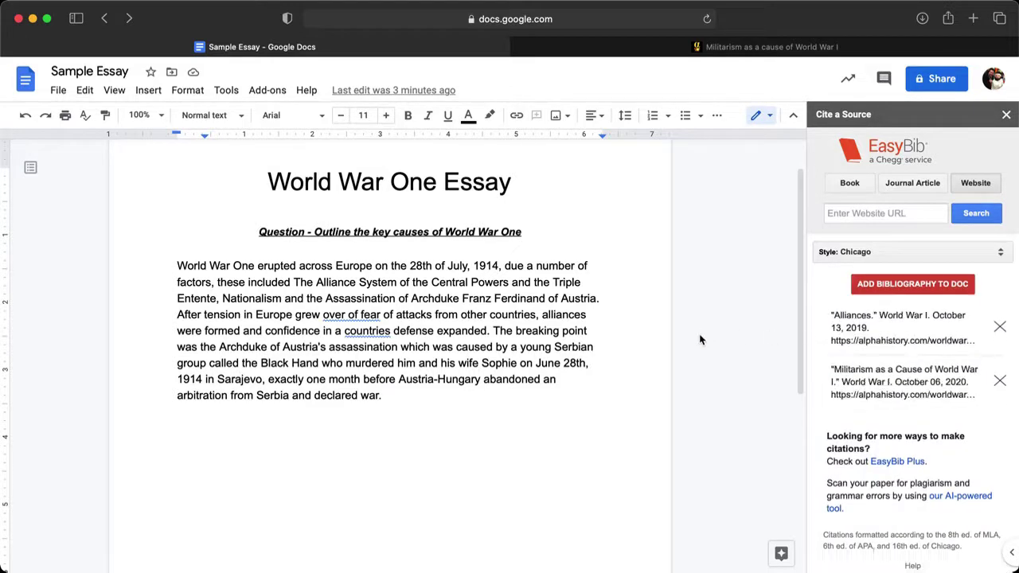
scroll(645, 353, down, 2)
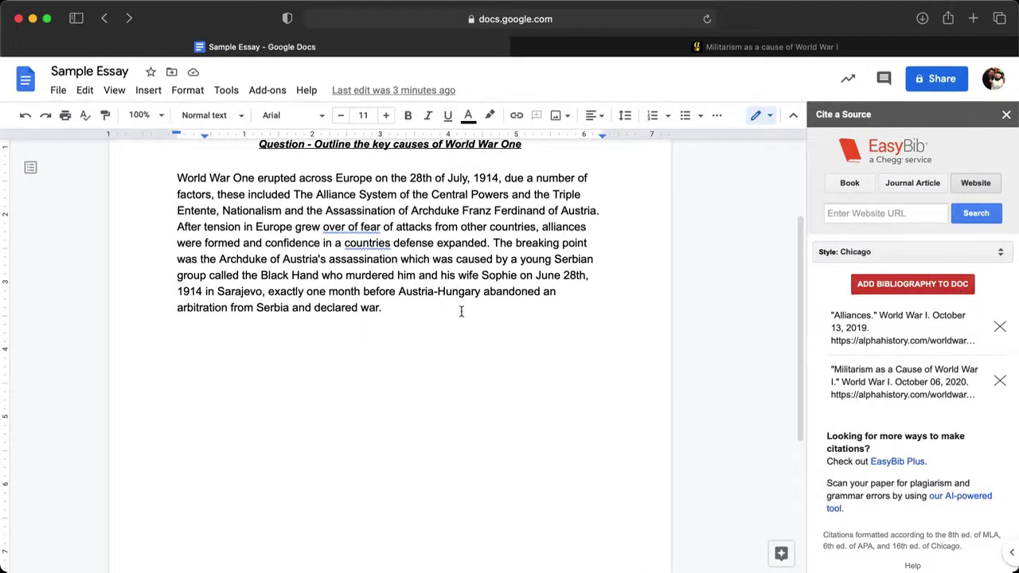
scroll(400, 304, up, 2)
scroll(468, 334, down, 2)
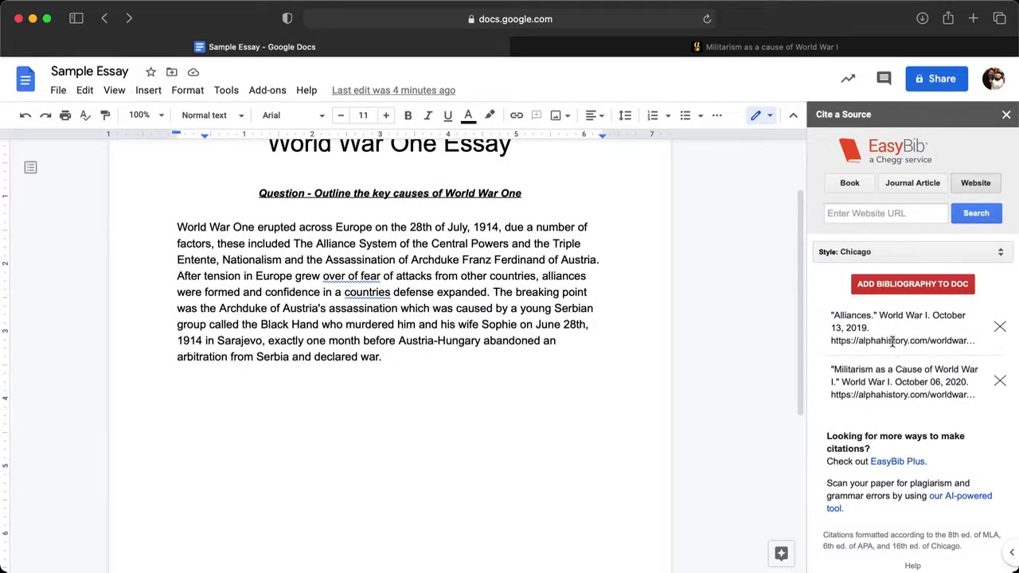
- Add the bibliography to the essay and select the Alliances and Militarism citations to check them
click(915, 291)
scroll(427, 411, down, 2)
scroll(513, 289, down, 2)
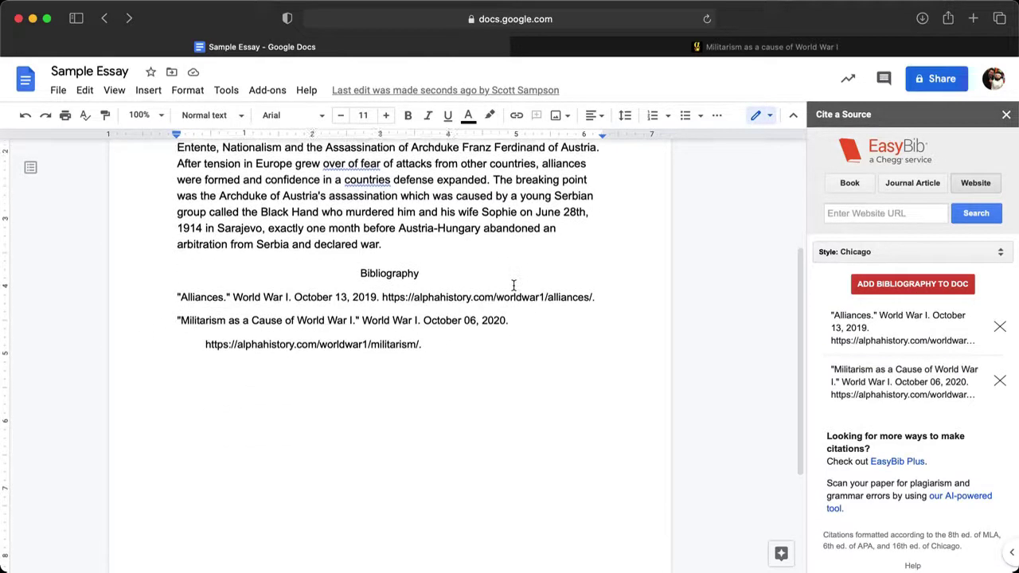
scroll(514, 289, up, 4)
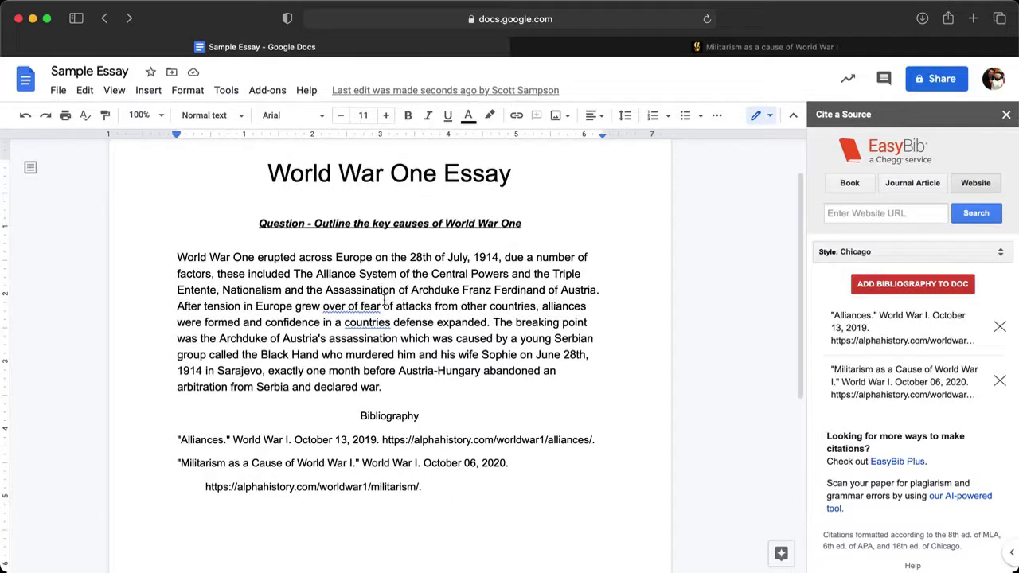
scroll(389, 334, down, 1)
scroll(388, 334, up, 1)
scroll(388, 334, down, 2)
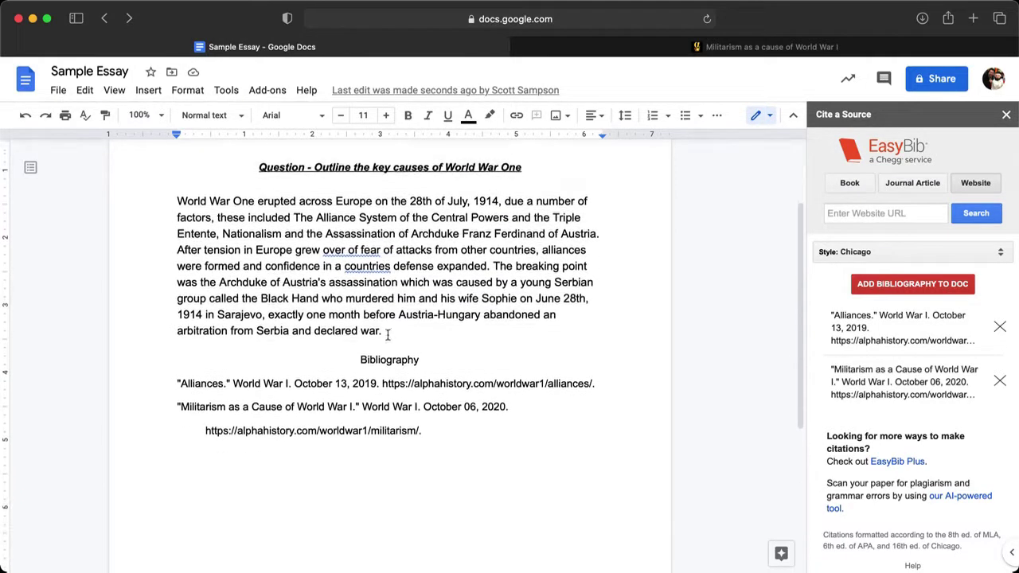
triple_click(443, 385)
triple_click(311, 436)
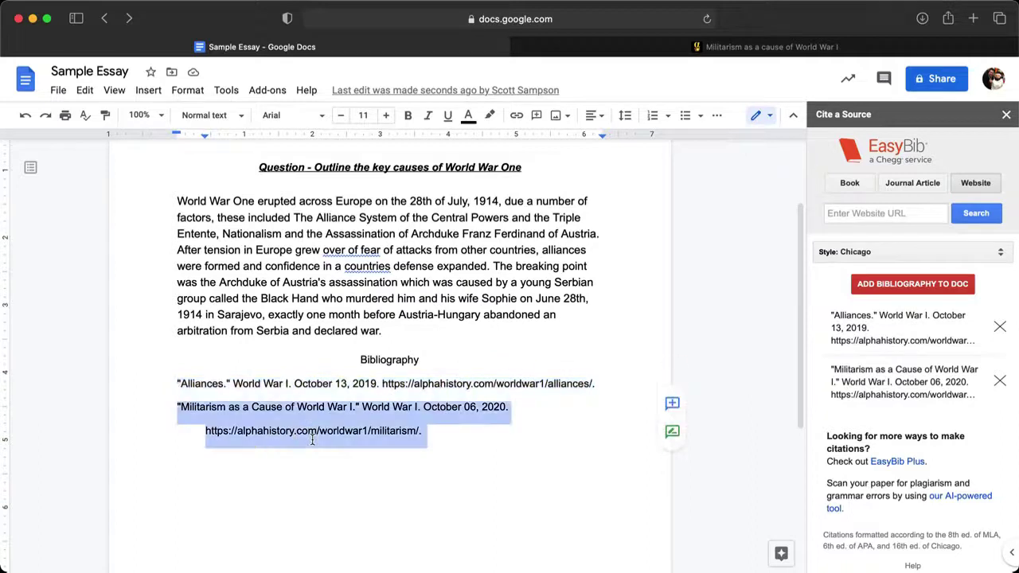